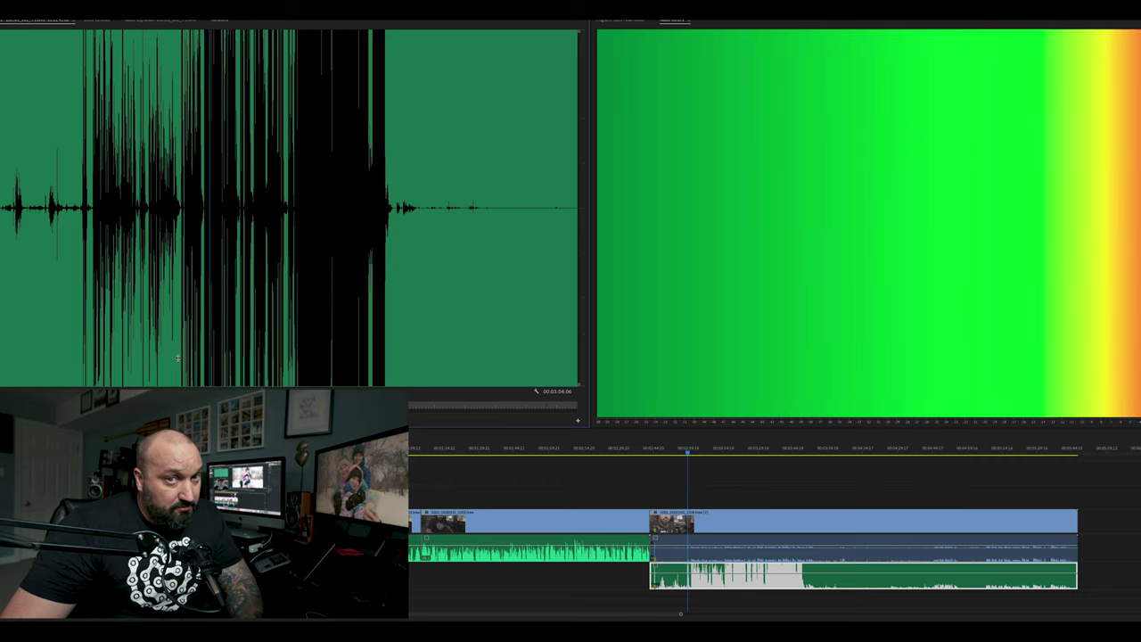
- Play the clipped and very quiet passages of the audio clip and examine its waveform in the source view
key("space")
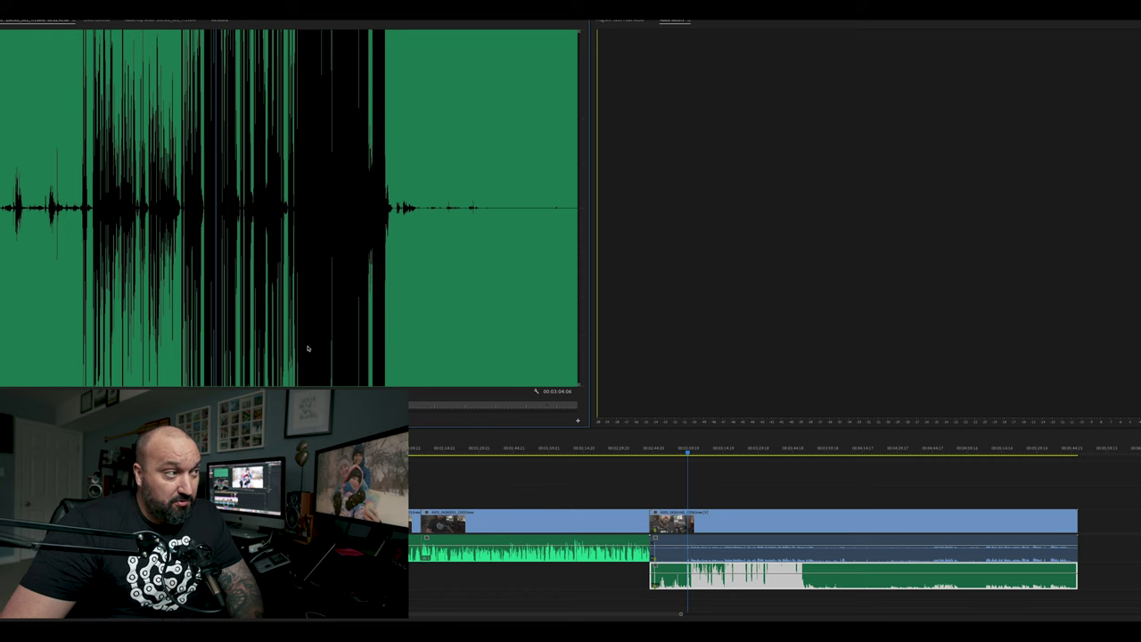
left_click(307, 346)
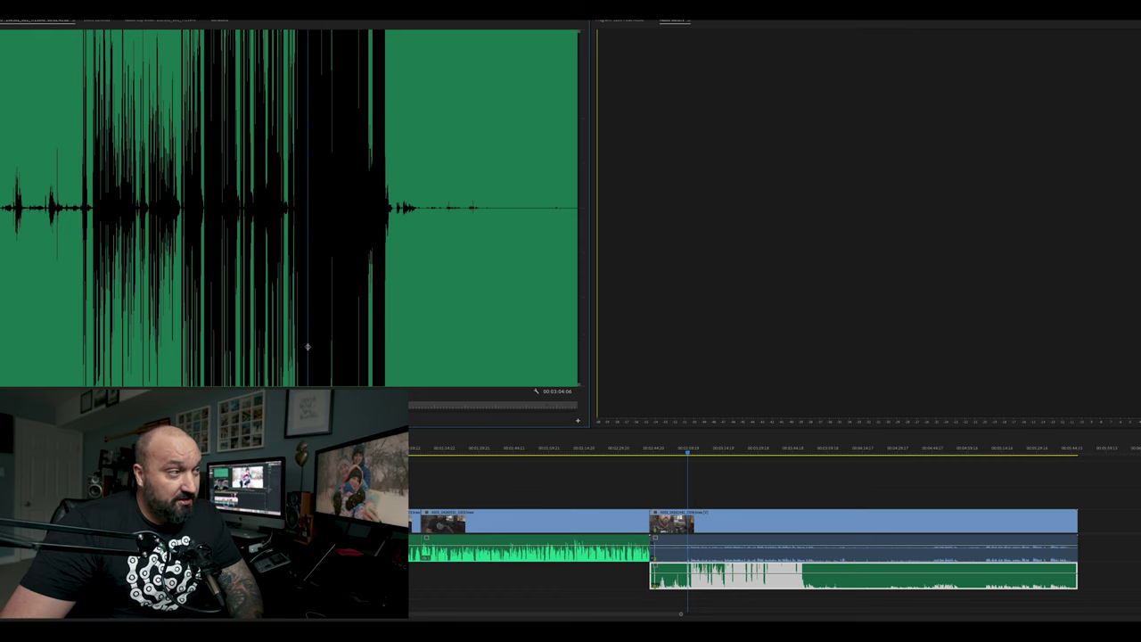
key("space")
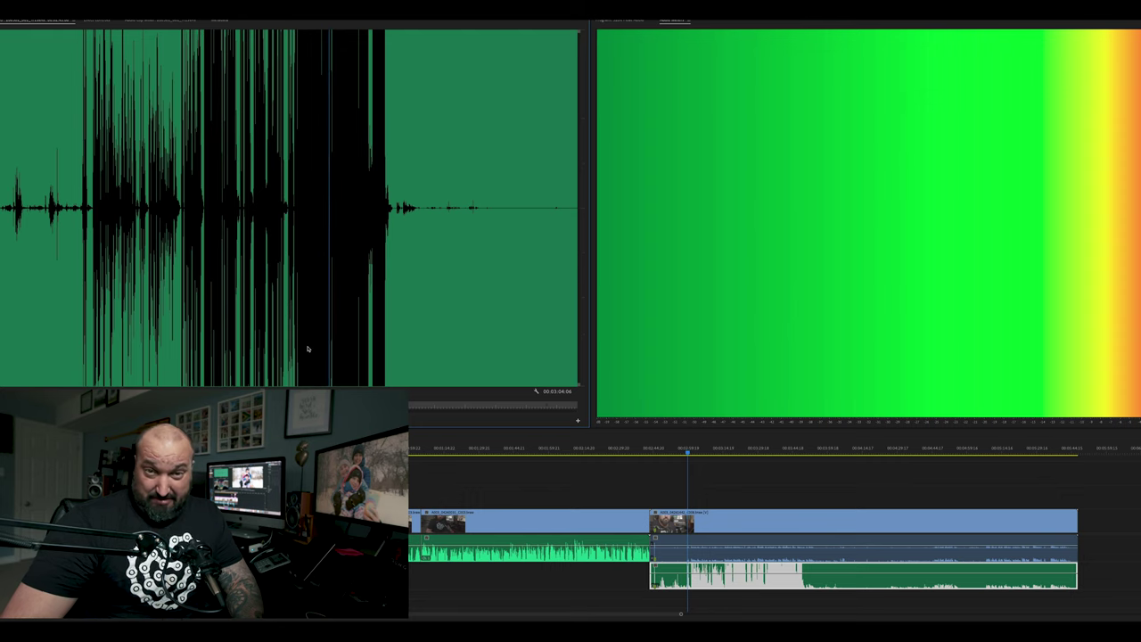
key("space")
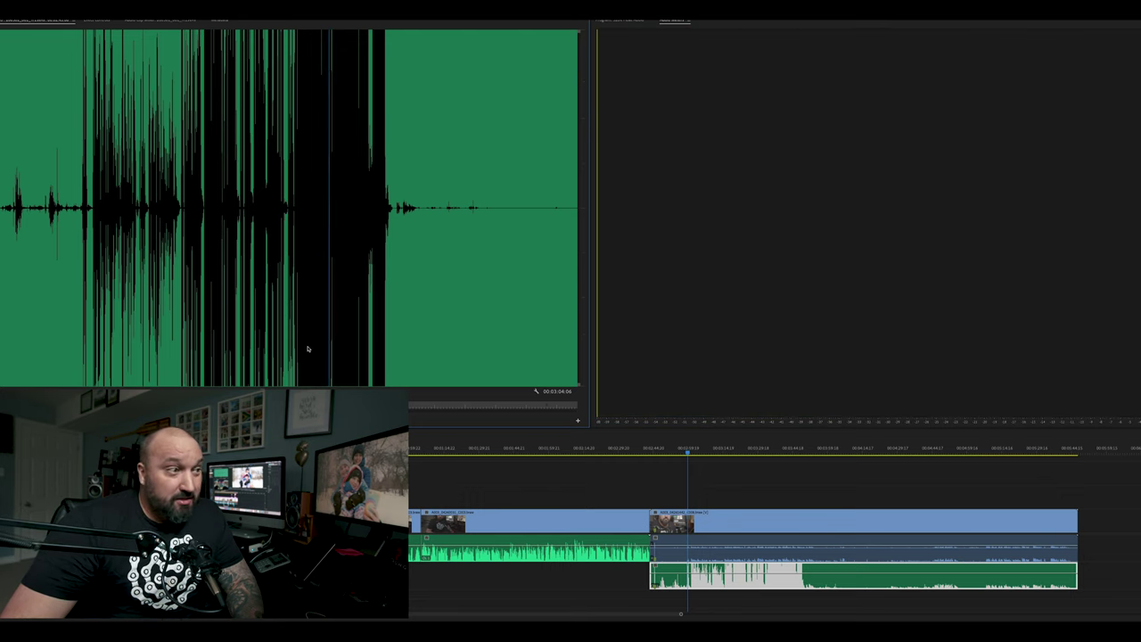
key("space")
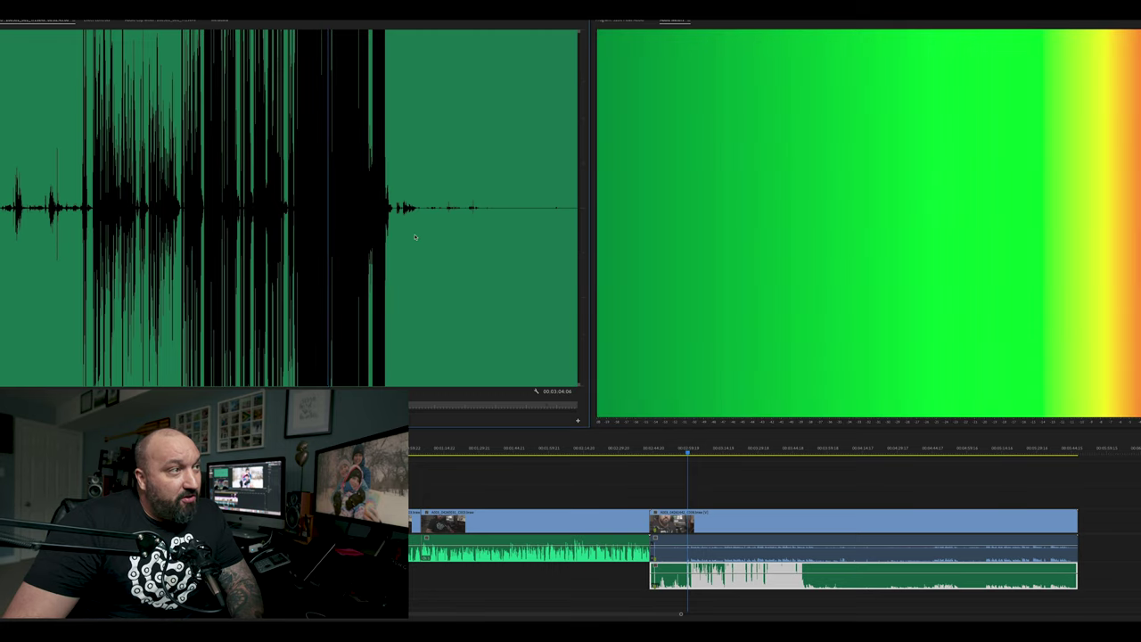
left_click(452, 236)
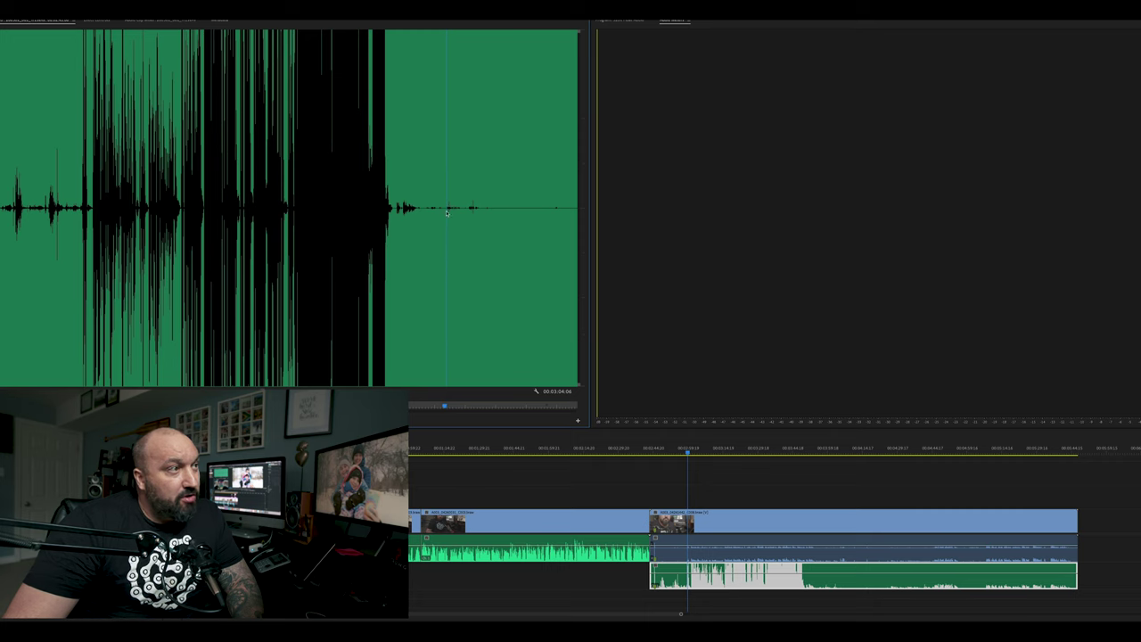
left_click_drag(300, 413, 346, 413)
left_click_drag(13, 413, 139, 412)
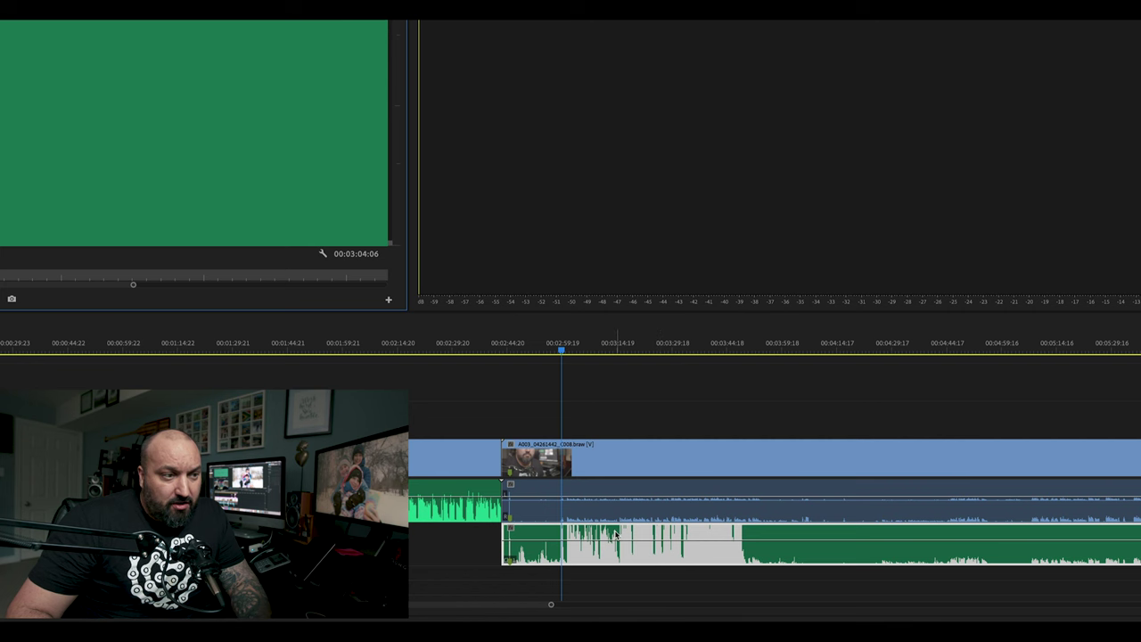
- Send the selected audio clip on the timeline to Adobe Audition for editing
right_click(614, 535)
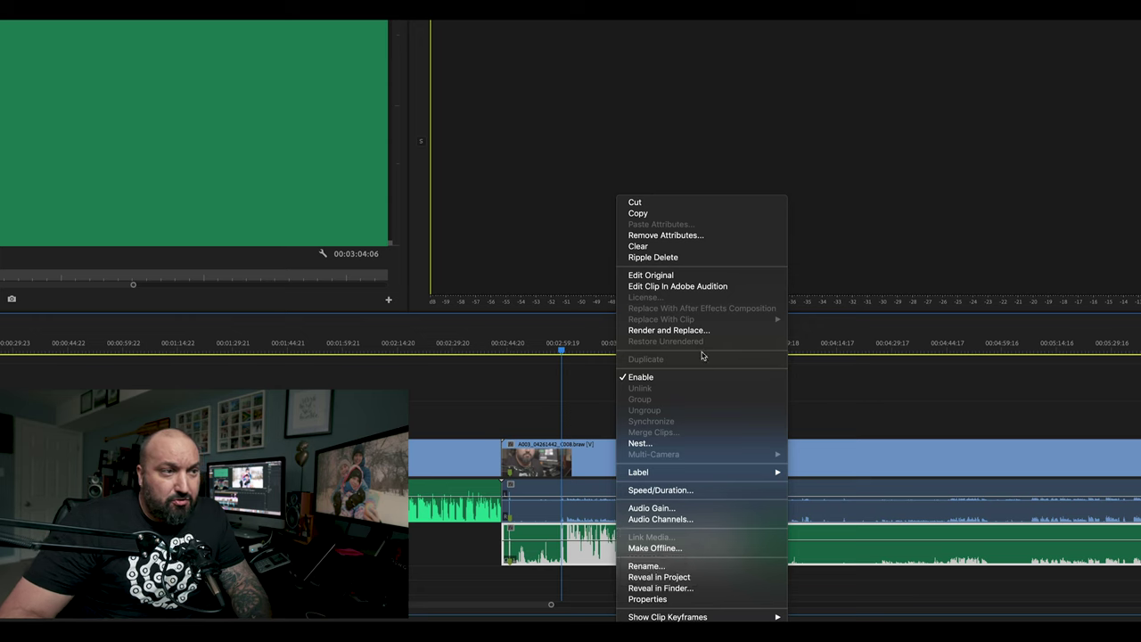
left_click(668, 286)
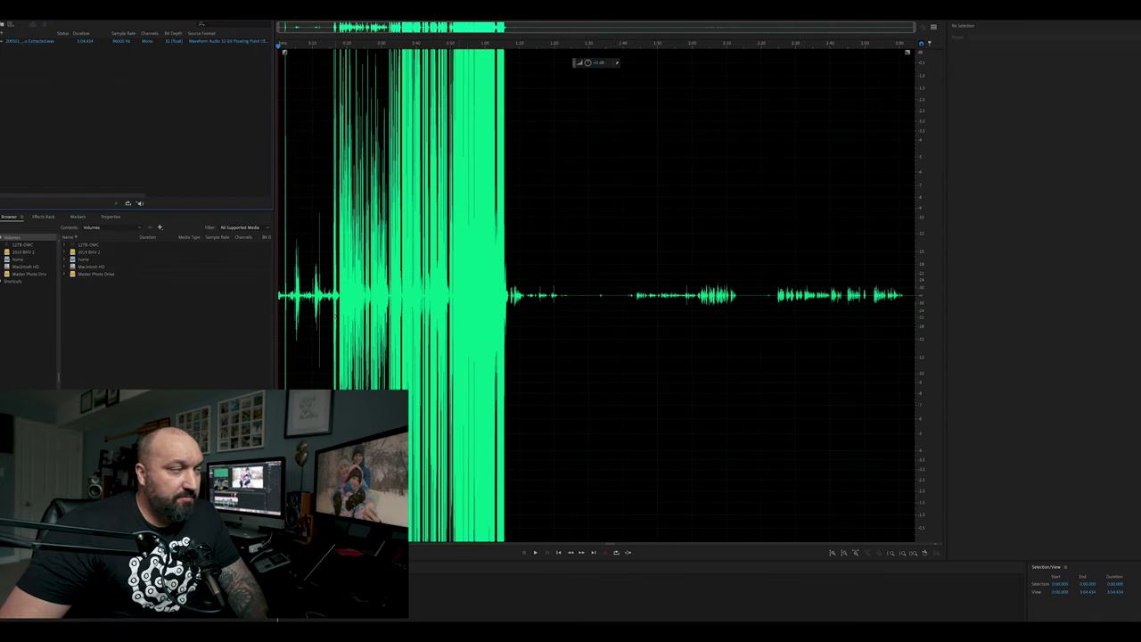
- Select the most heavily clipped passage, from about 0:50 to 1:06, and lower its gain until the peaks are visible
left_click_drag(334, 315, 431, 320)
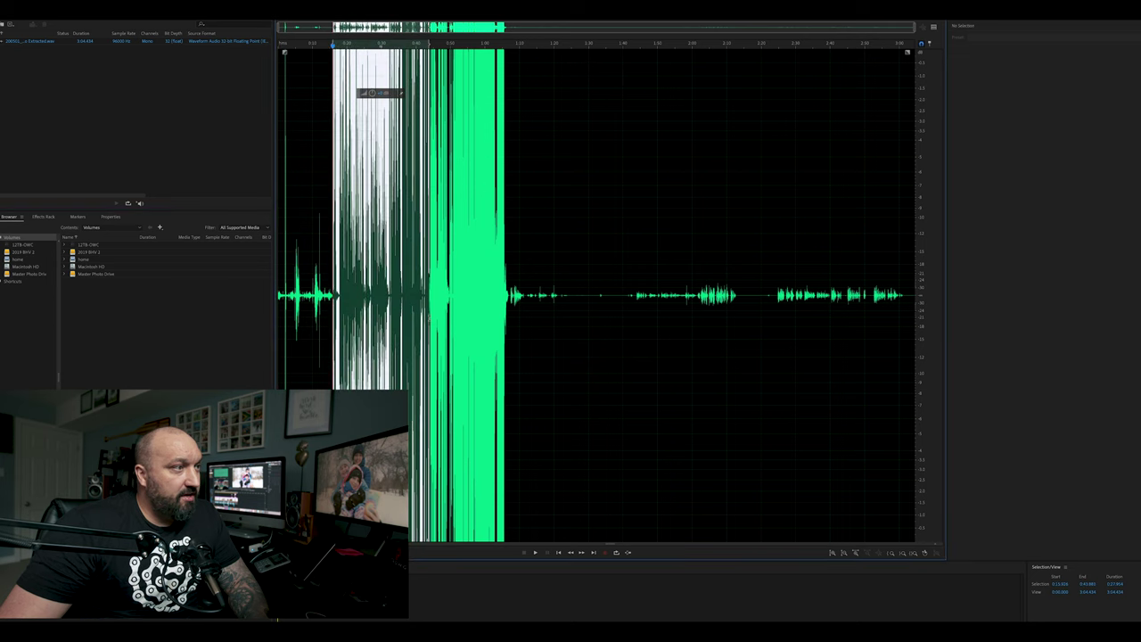
left_click(450, 324)
left_click_drag(551, 381, 621, 383)
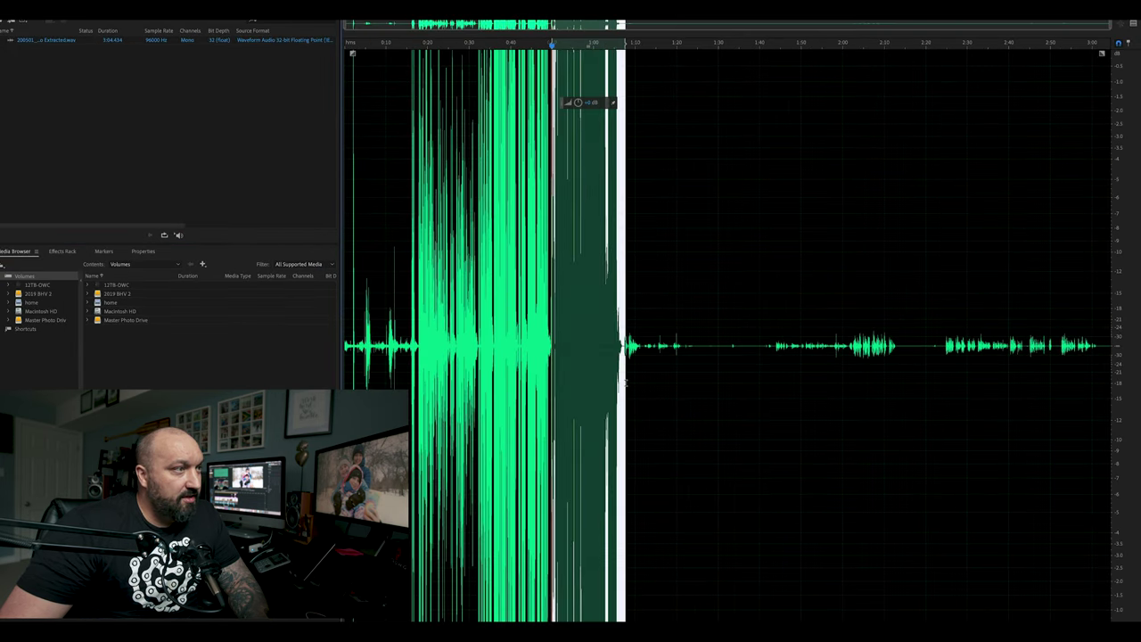
left_click(554, 381)
left_click_drag(550, 381, 618, 375)
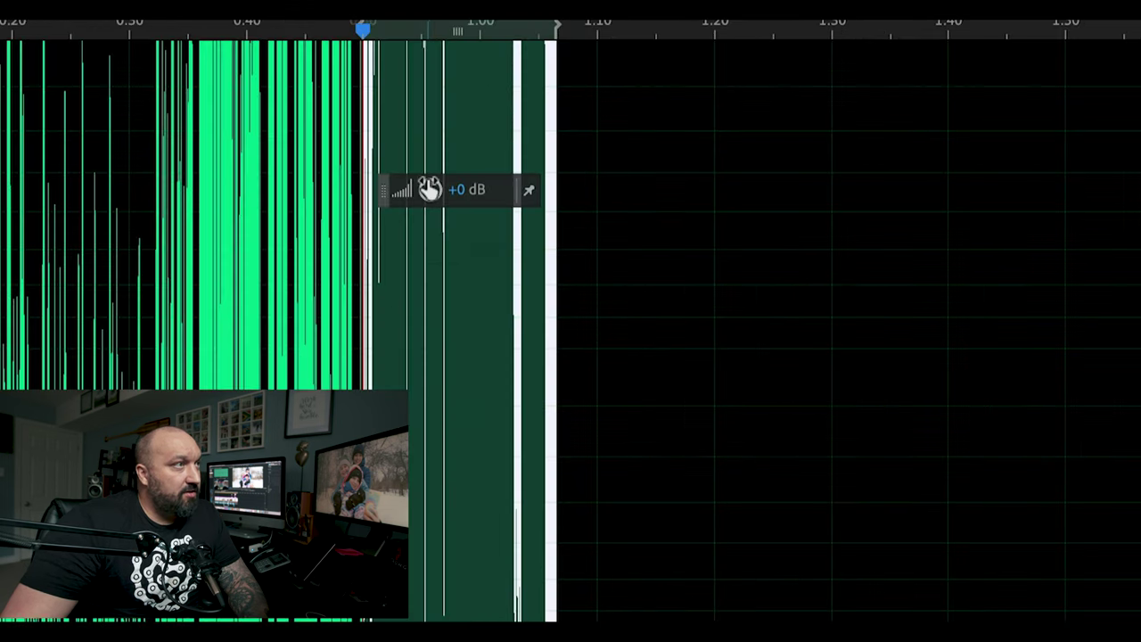
left_click_drag(430, 189, 338, 242)
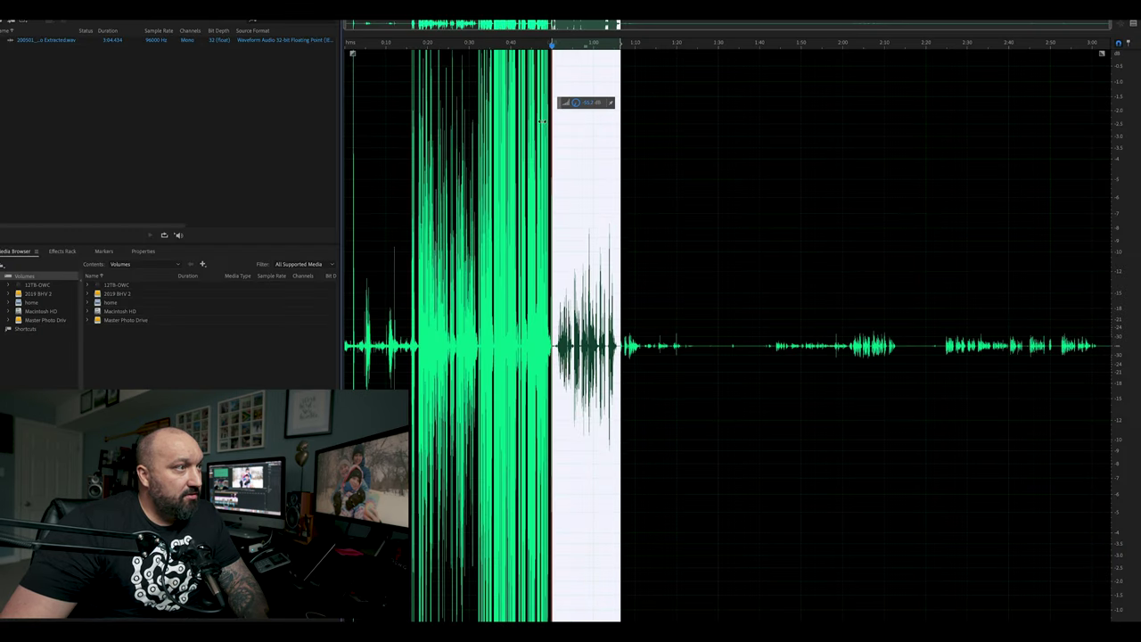
left_click_drag(542, 121, 575, 99)
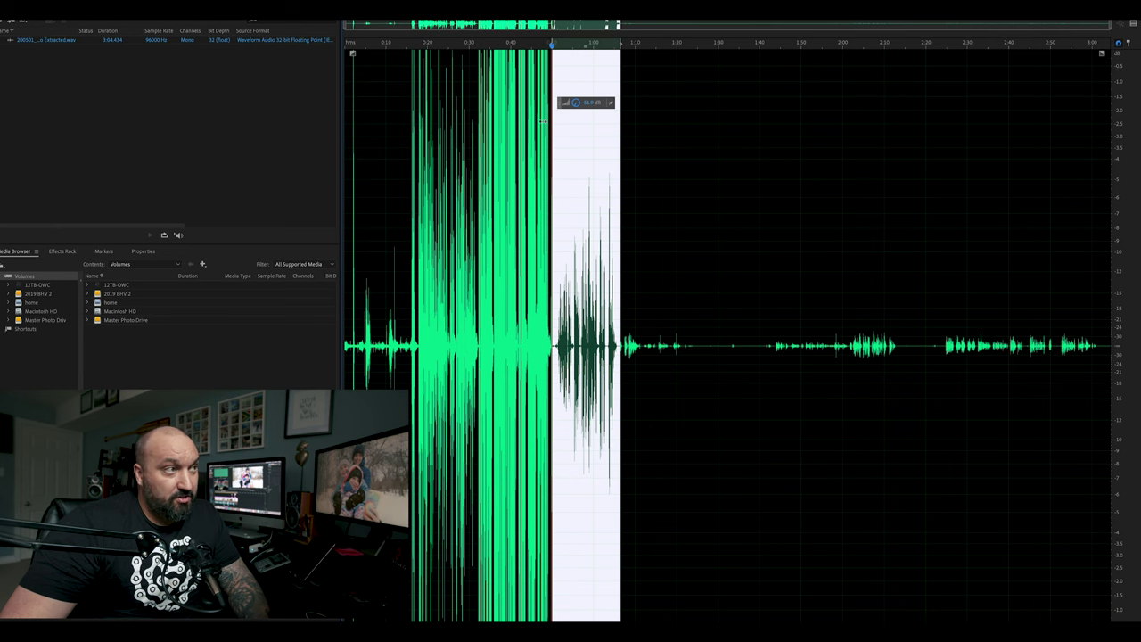
left_click_drag(575, 98, 576, 97)
left_click_drag(556, 49, 553, 49)
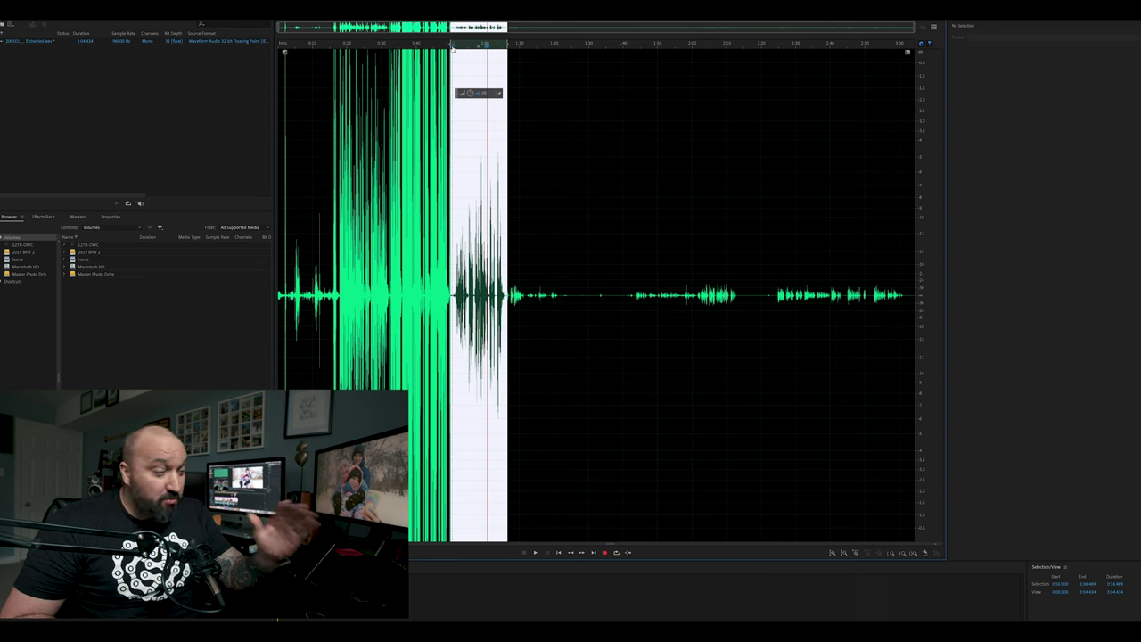
- Undo the last gain reduction to play the original clipped passage, and redo the reduction
key("super+z")
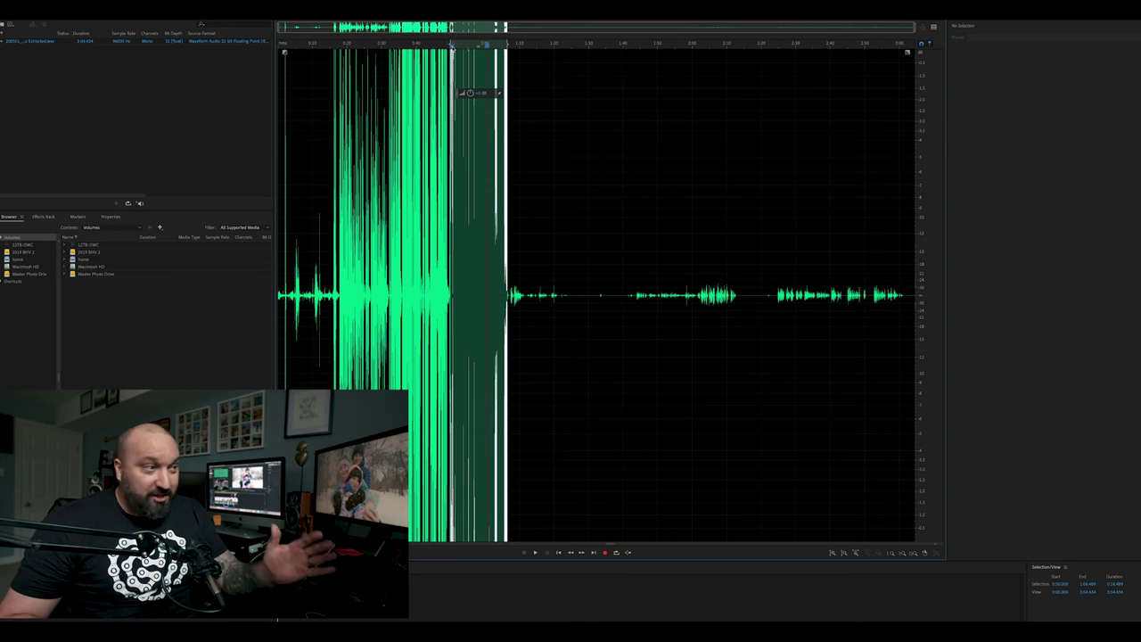
key("space")
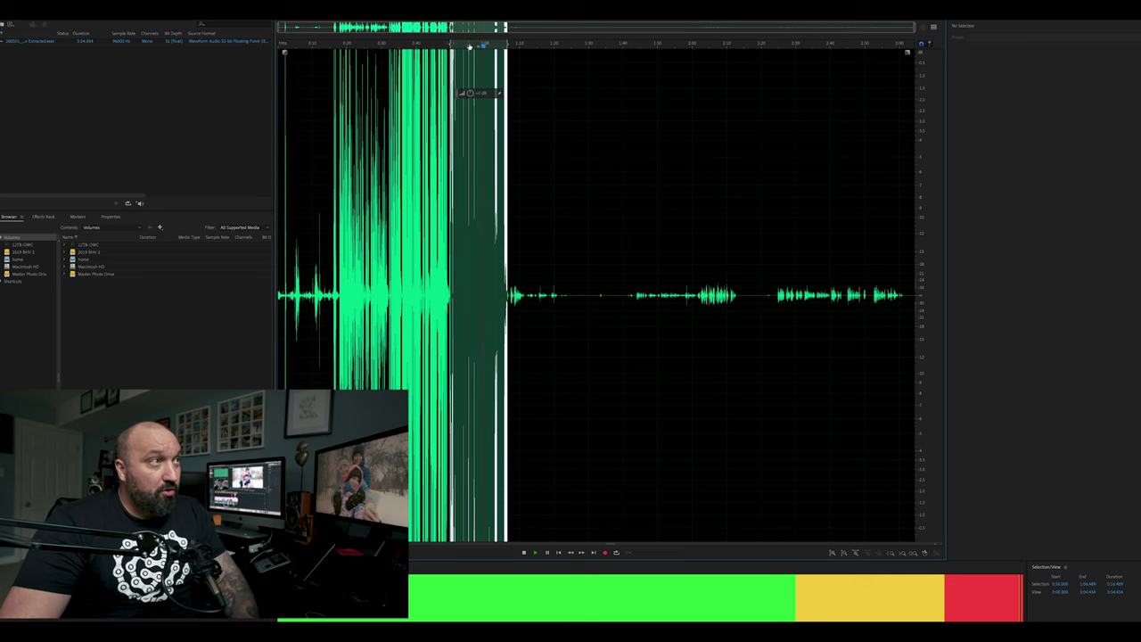
key("space")
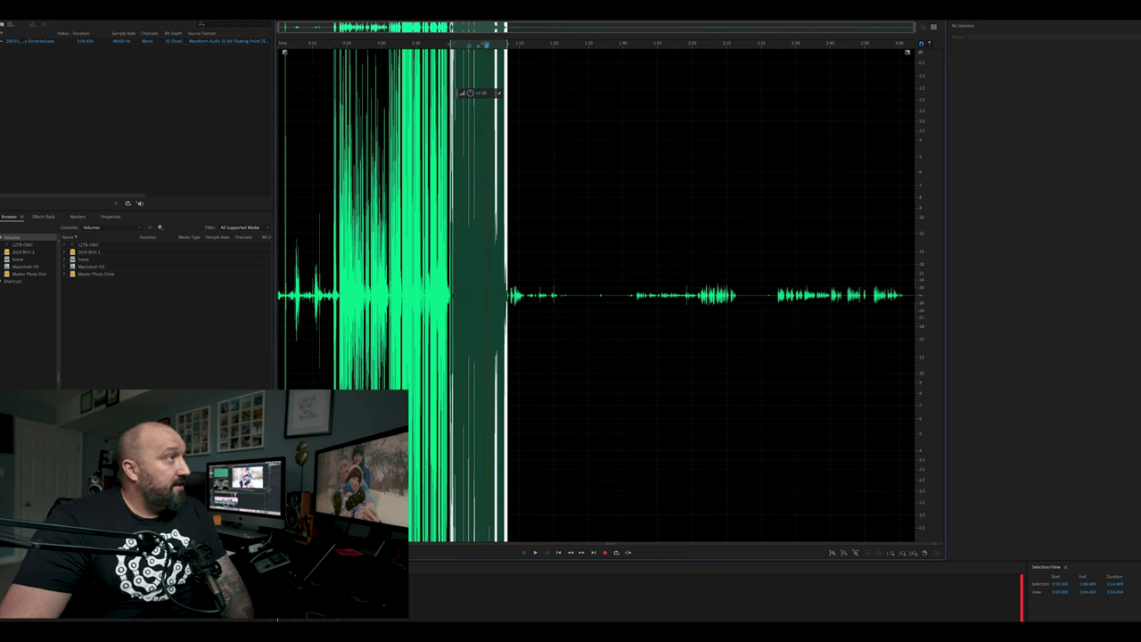
left_click(70, 9)
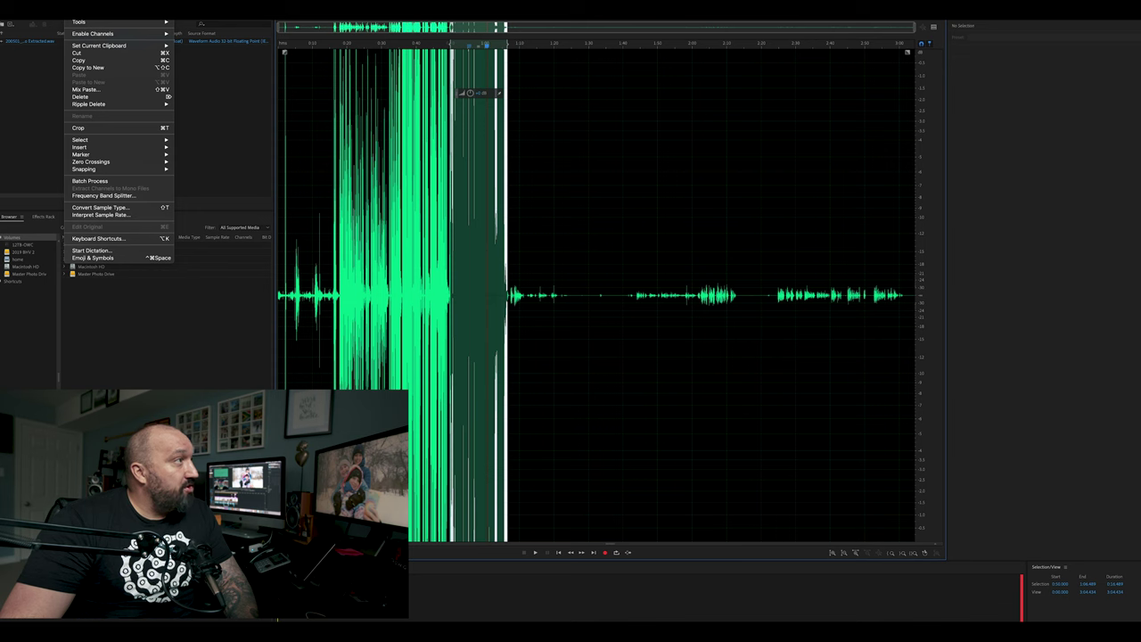
left_click(81, 3)
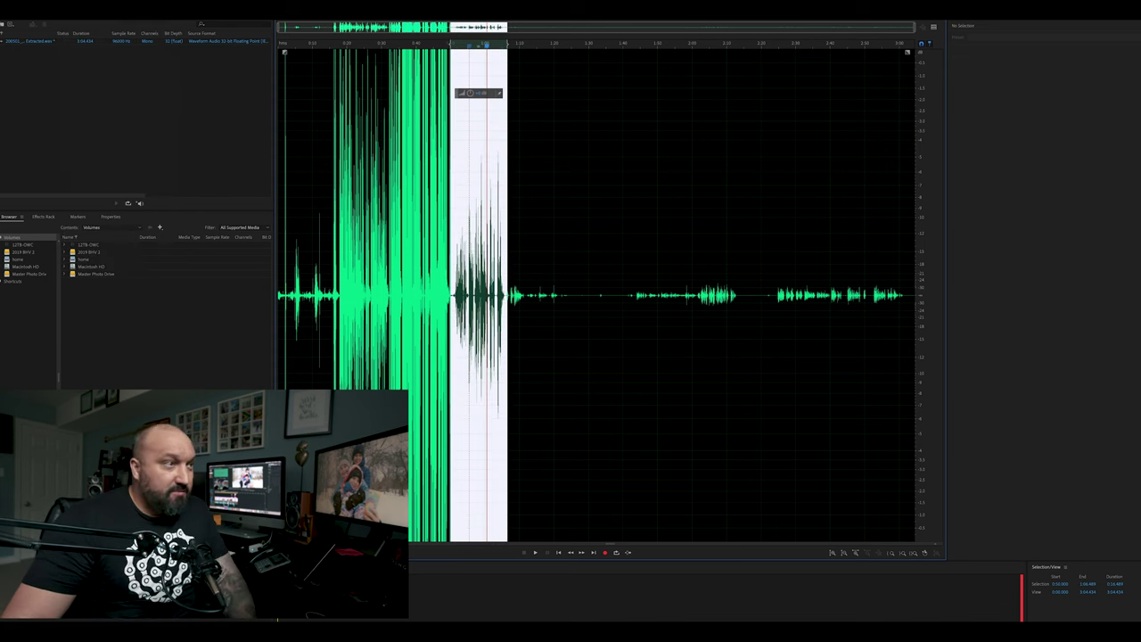
- Play the reduced passage from about 0:53 to check for distortion
left_click(465, 217)
key("space")
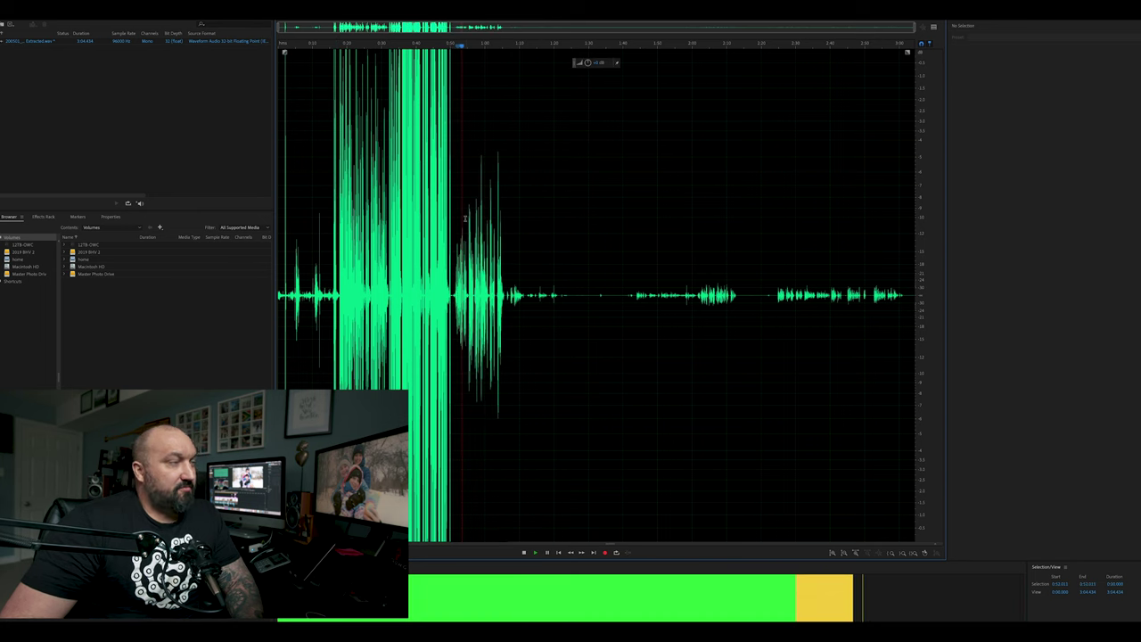
key("space")
- Lower the gain of the remaining overloaded passages, about 0:32 to 0:51 and about 0:16 to 0:32
mouse_move(389, 89)
left_mouse_down()
mouse_move(453, 90)
mouse_move(386, 98)
left_mouse_up()
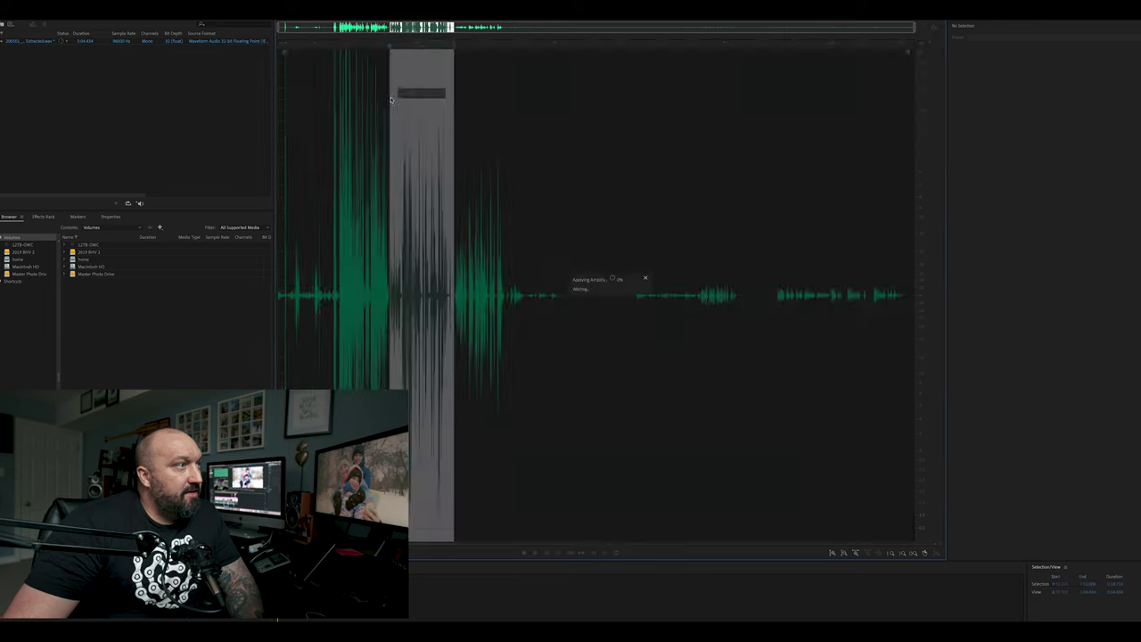
left_click_drag(333, 223, 388, 258)
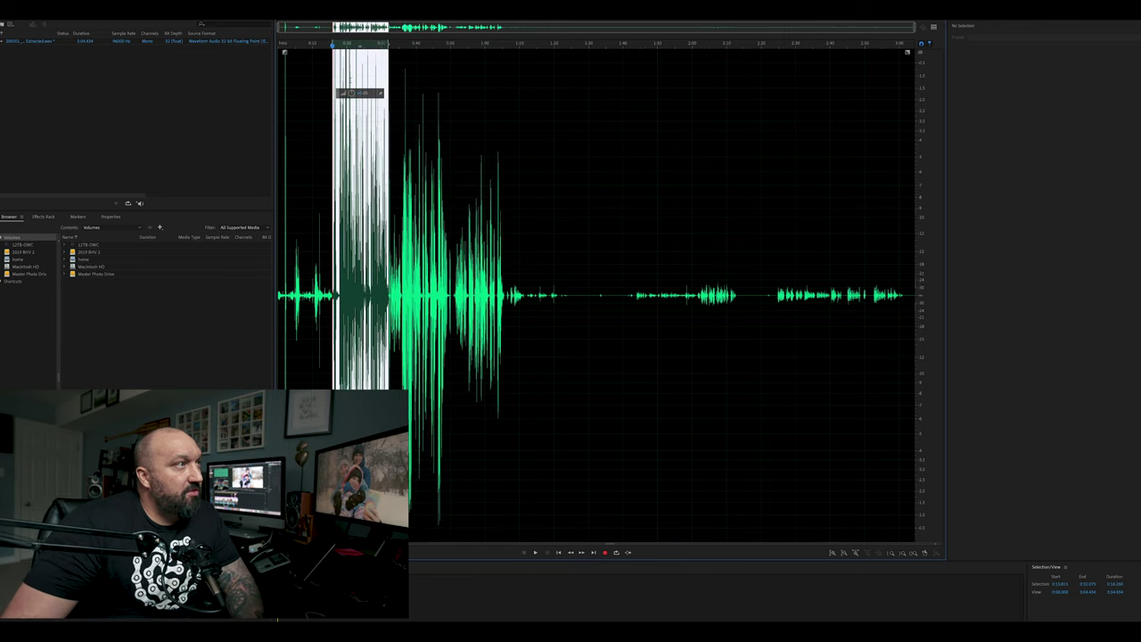
left_click_drag(351, 93, 337, 93)
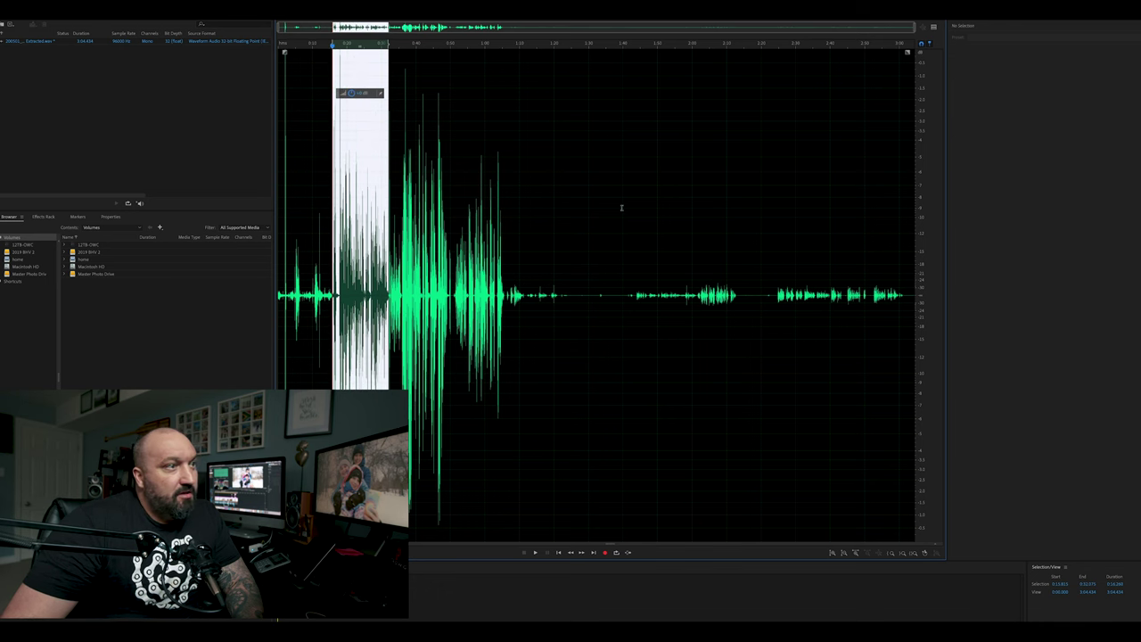
- Play the quiet passage starting at about 1:44 to judge its level
left_click(638, 295)
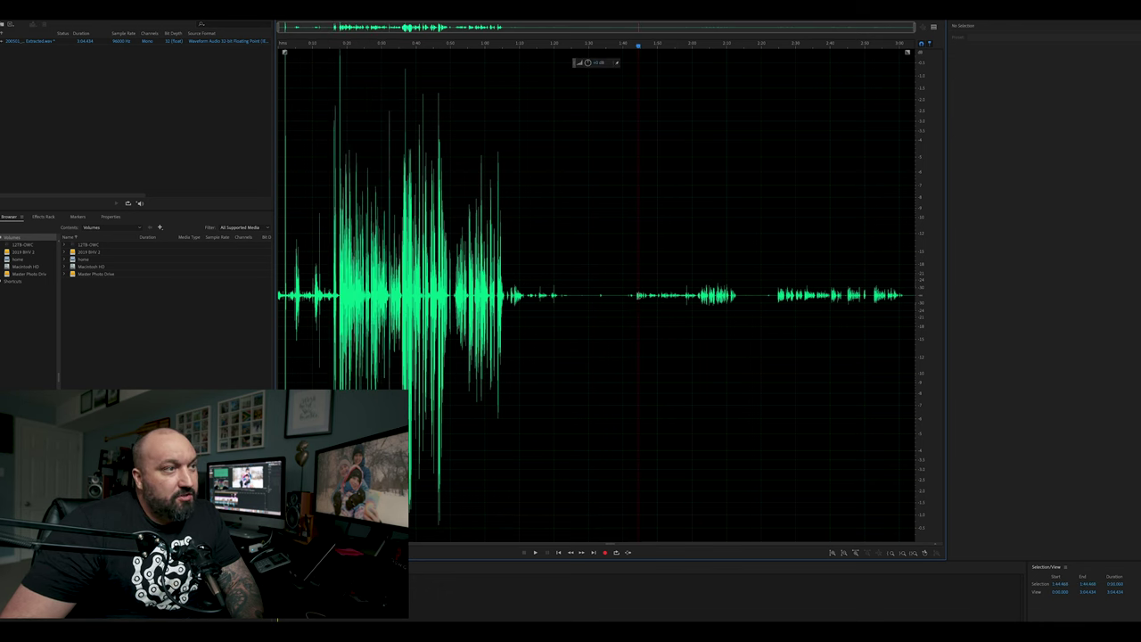
key("space")
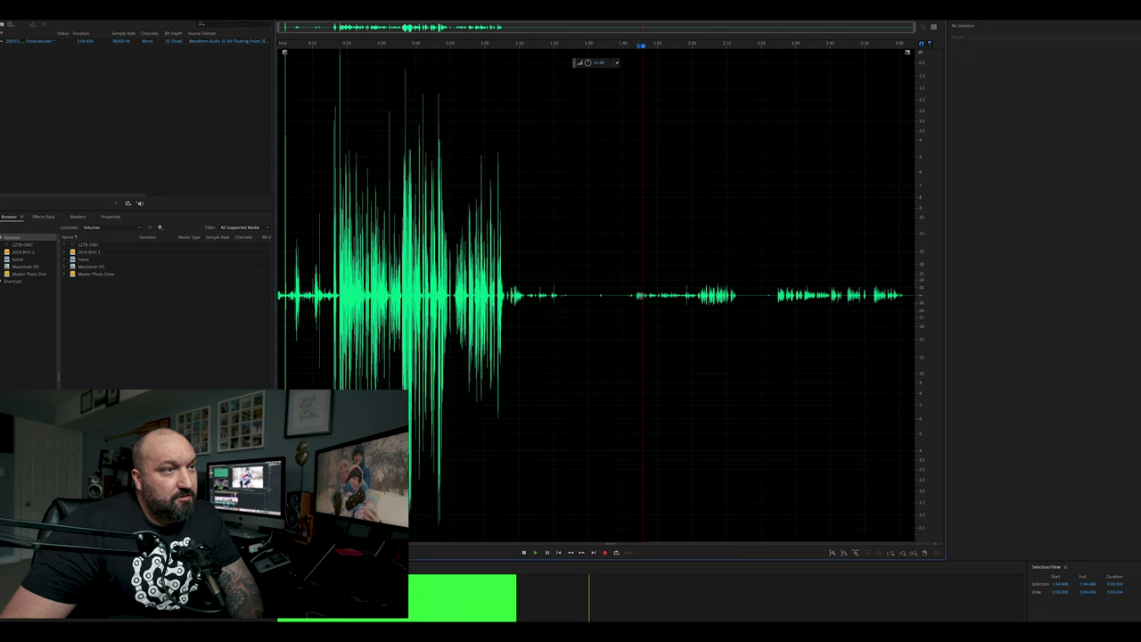
key("space")
- Select the quiet passage from about 1:44 to 2:01 and raise its gain in successive boosts
left_click_drag(636, 294, 694, 295)
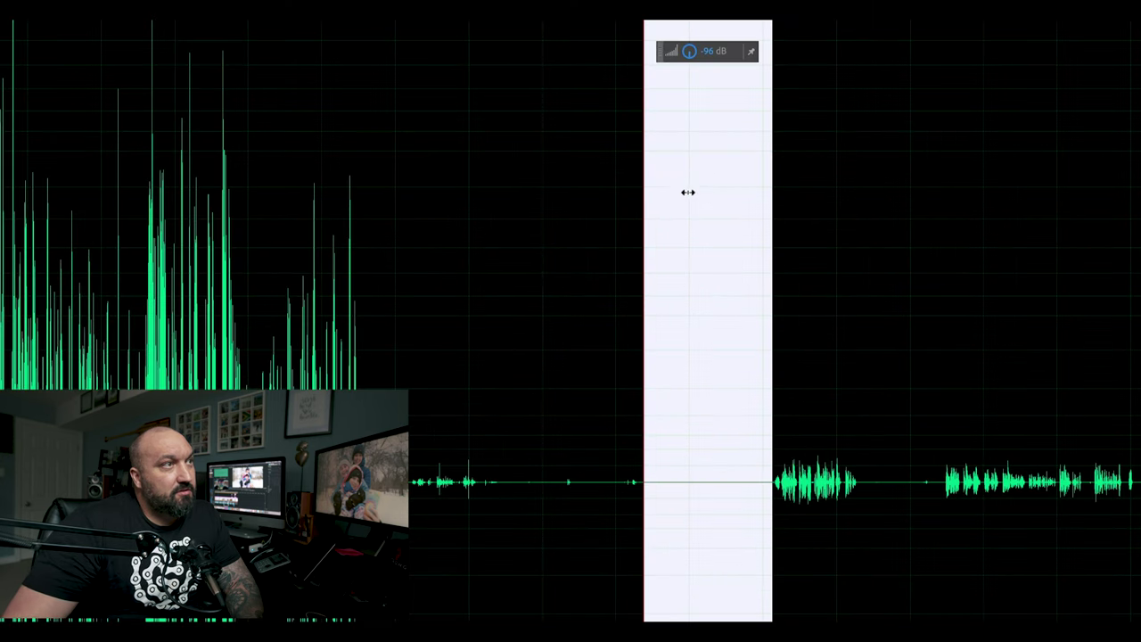
left_click_drag(637, 126, 624, 2)
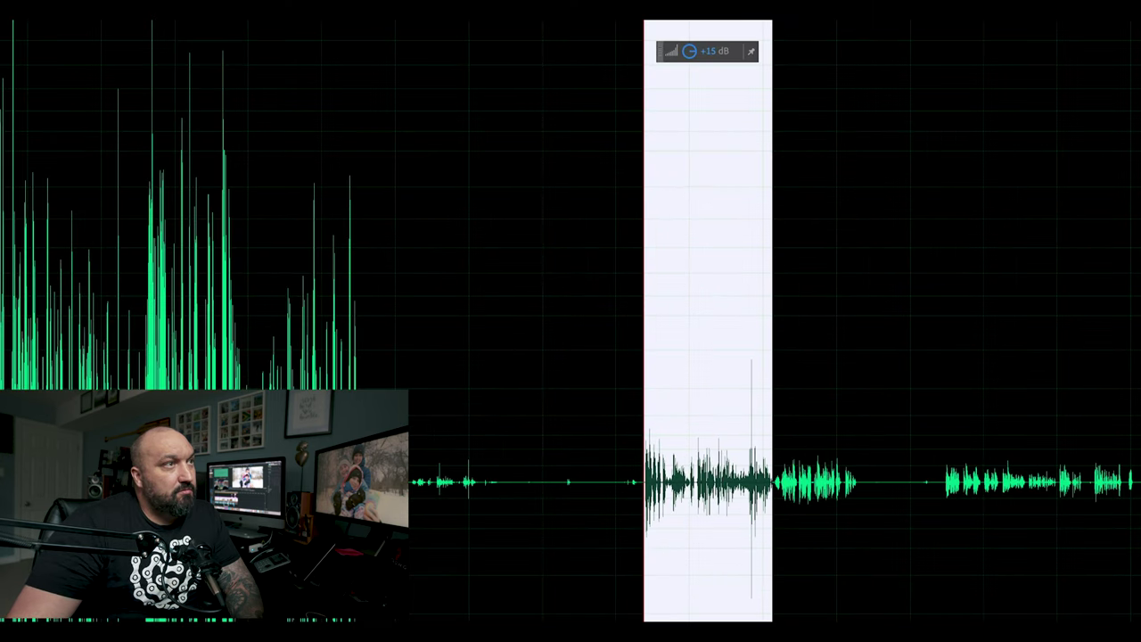
left_click_drag(704, 4, 707, 38)
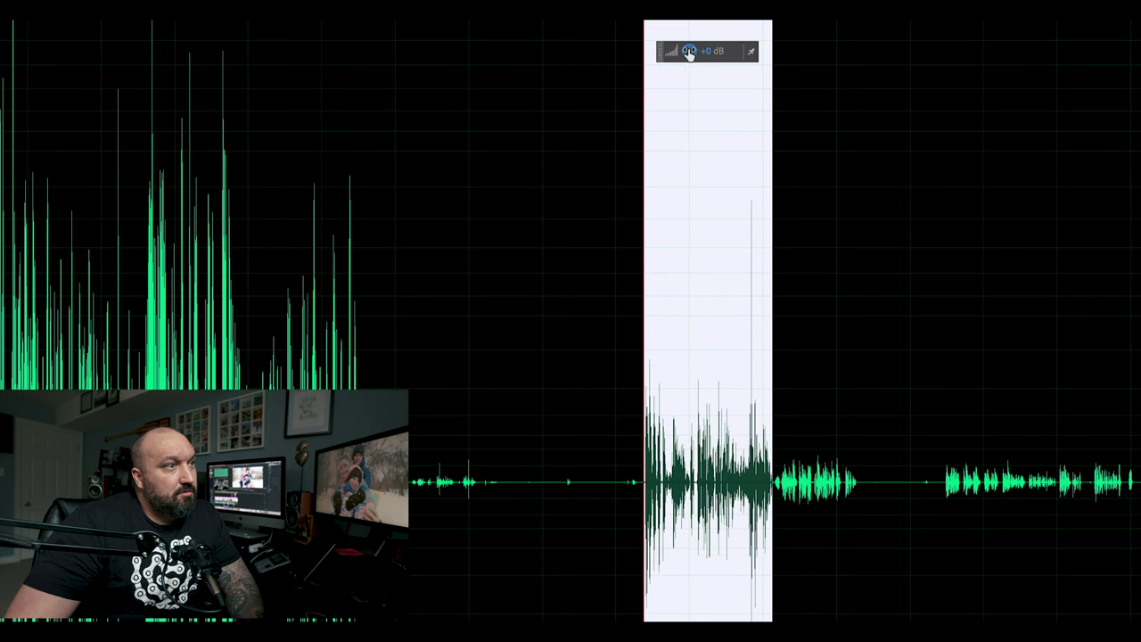
left_click_drag(689, 53, 738, 54)
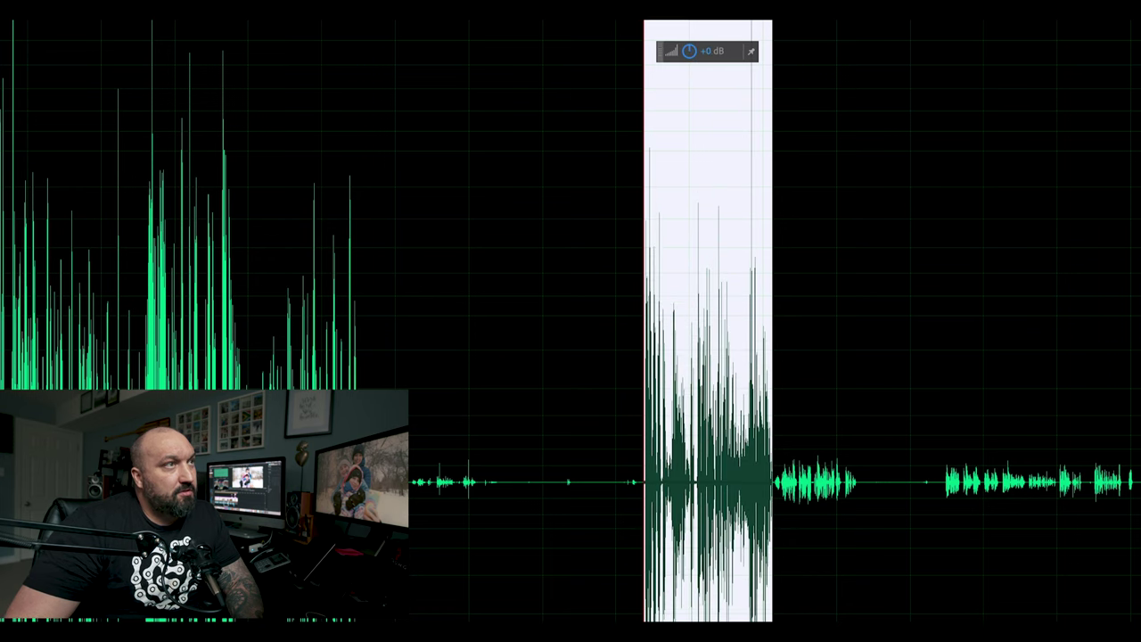